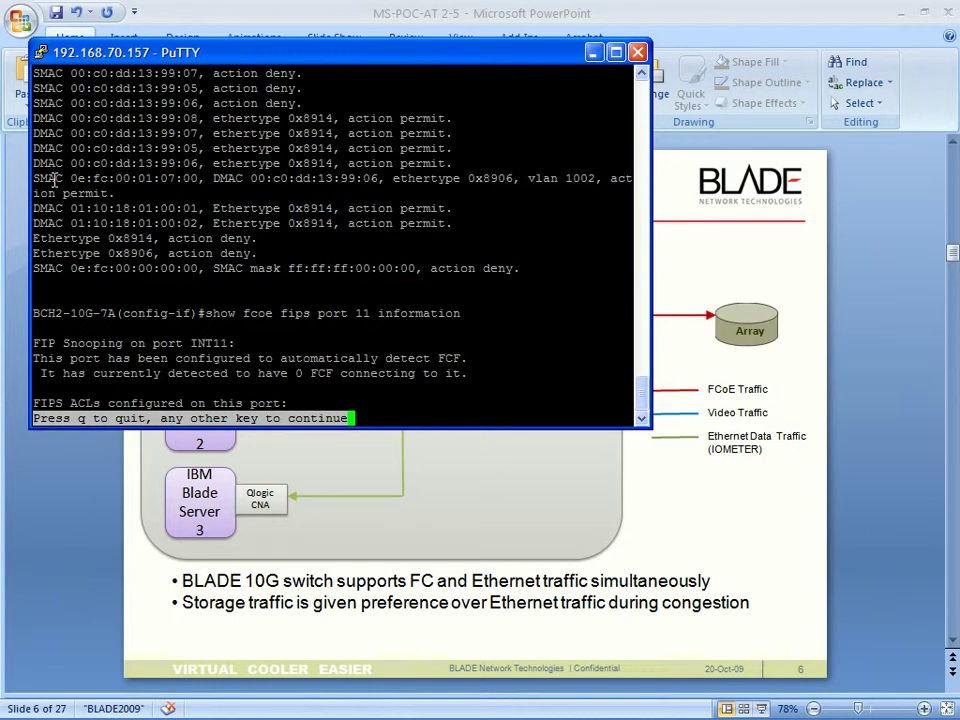
Step: Highlight the VLAN 1002 FCoE permit entry, exit the pager, and list the Remote Desktop sessions
drag(36, 181, 113, 192)
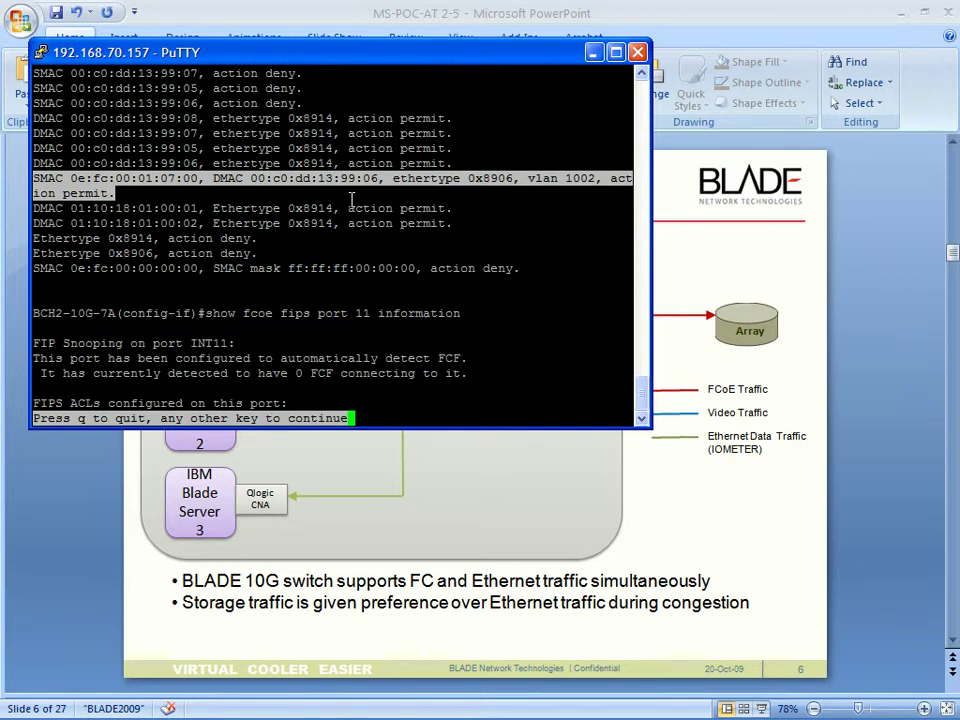
key(q)
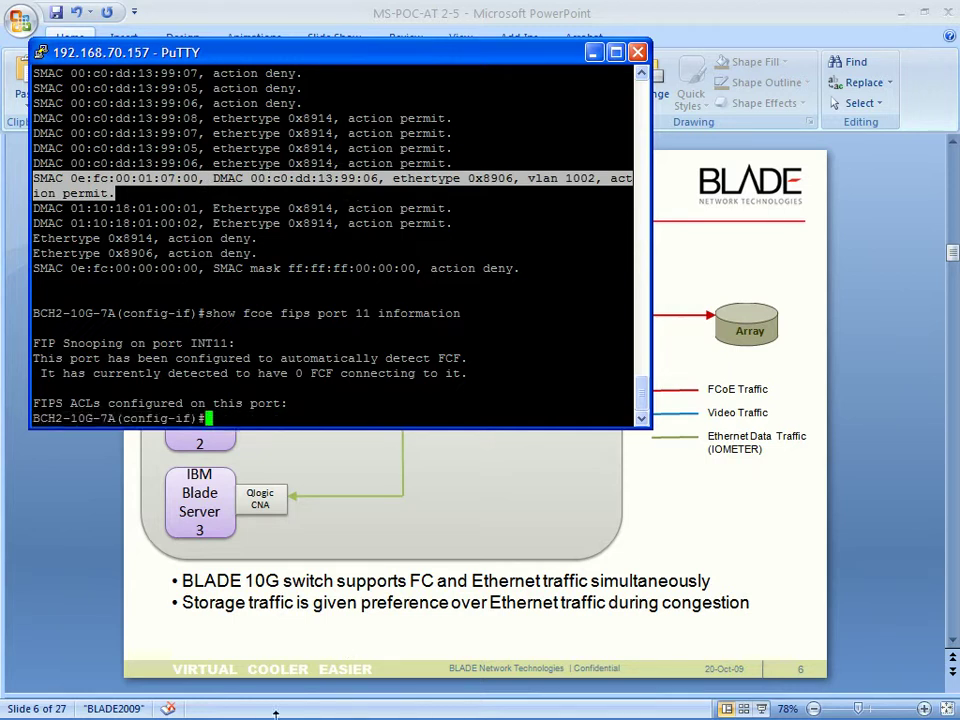
click(182, 708)
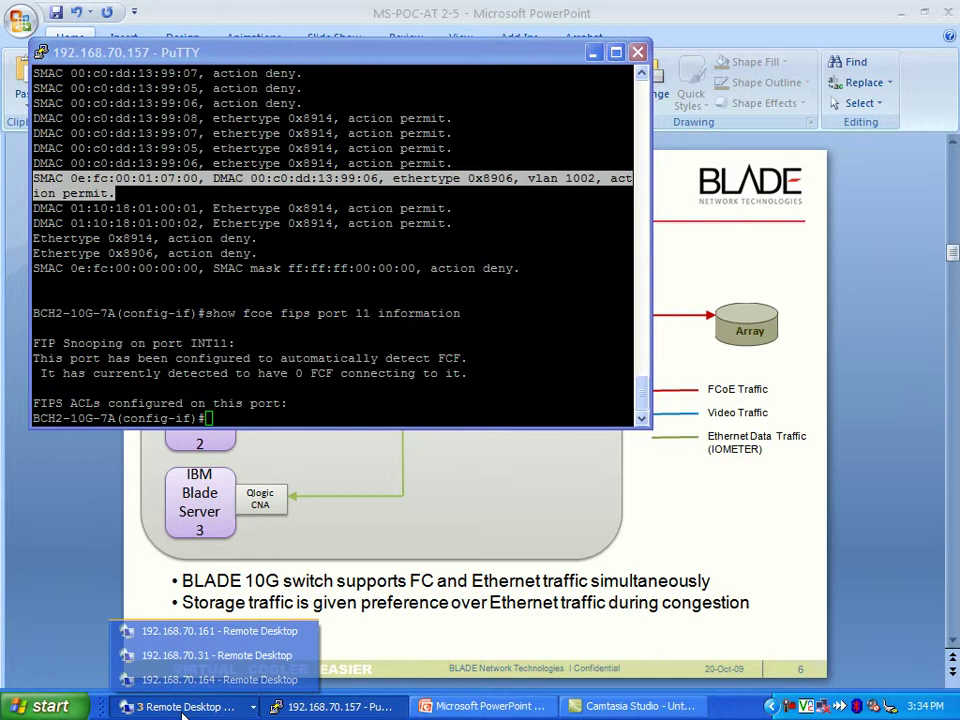
Step: Switch to the 192.168.70.161 session and restart the Iometer test without saving results
click(205, 631)
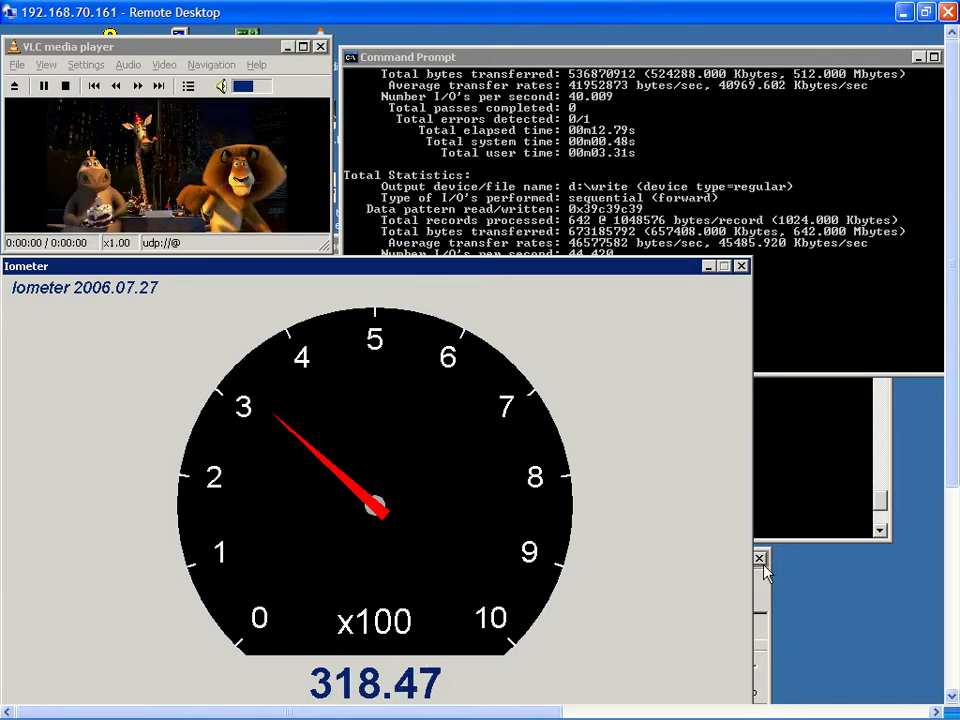
drag(951, 439, 951, 506)
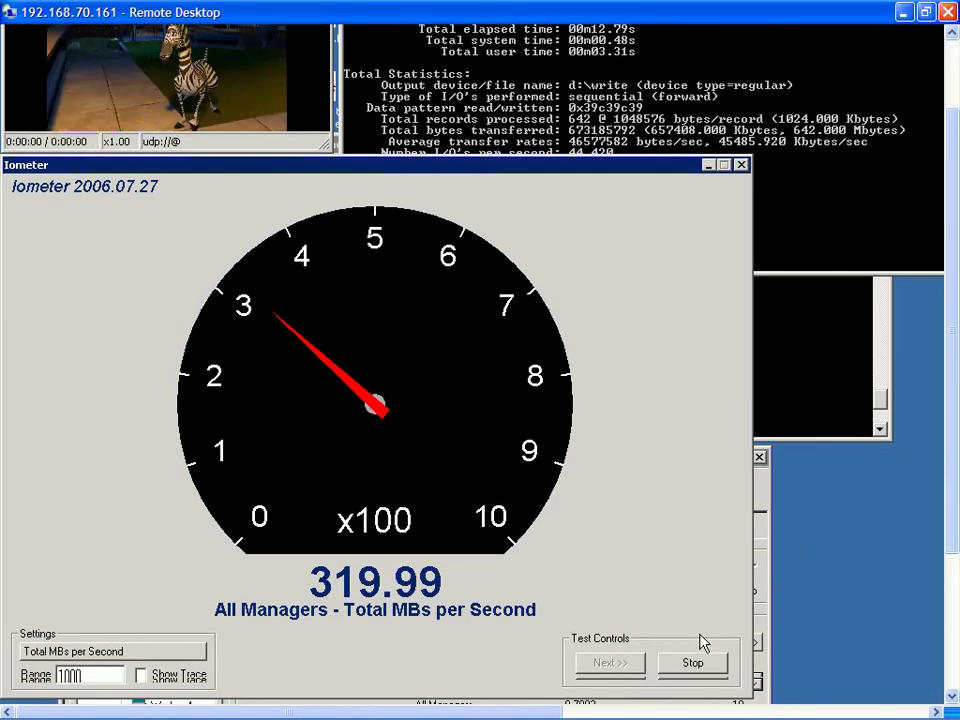
click(693, 664)
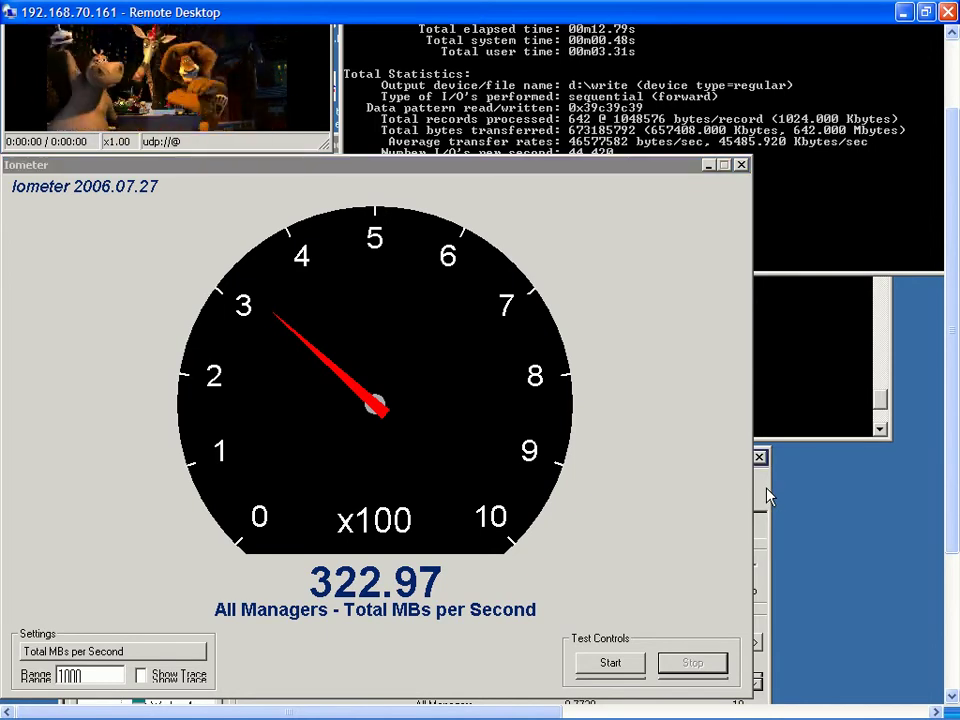
click(634, 662)
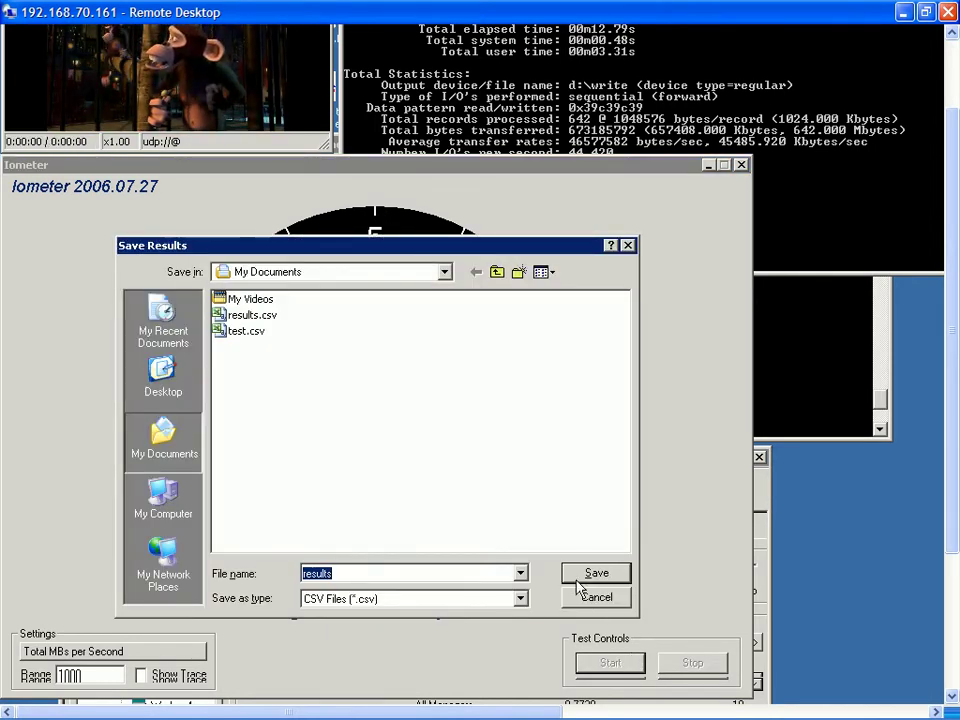
click(577, 579)
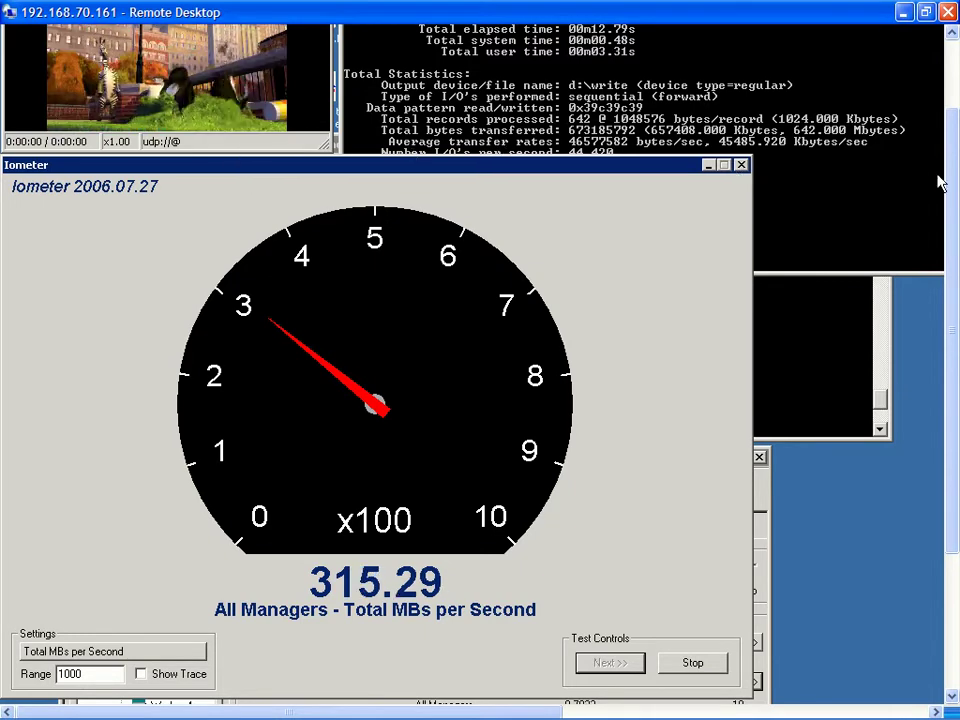
Step: Rerun the previous dt command writing 512m to d:\write in 1024k blocks
drag(955, 188, 953, 144)
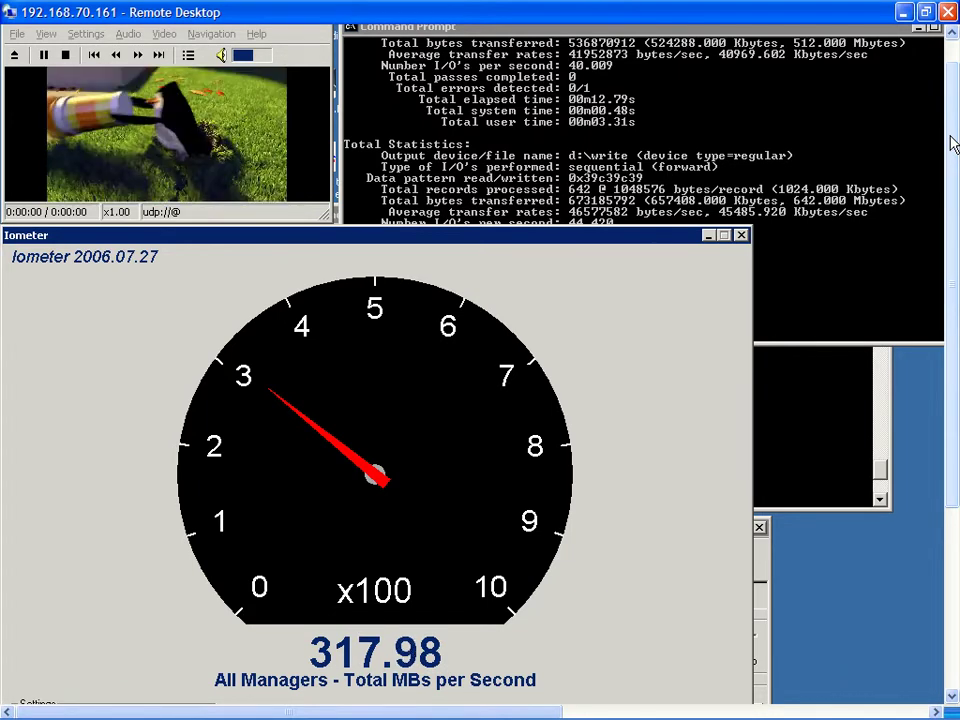
click(848, 238)
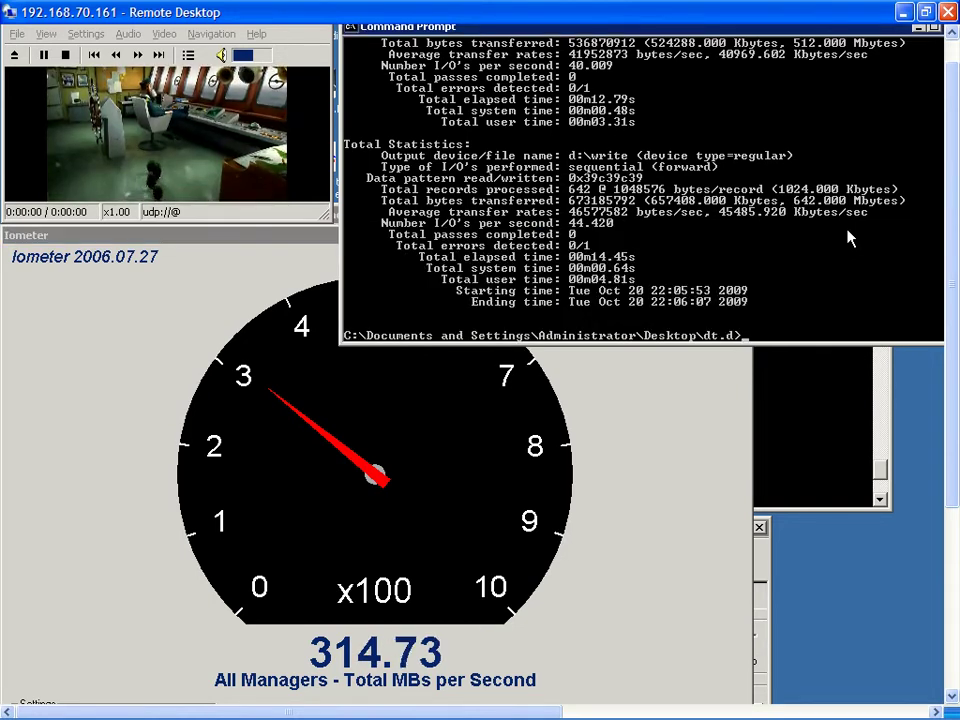
key(Up)
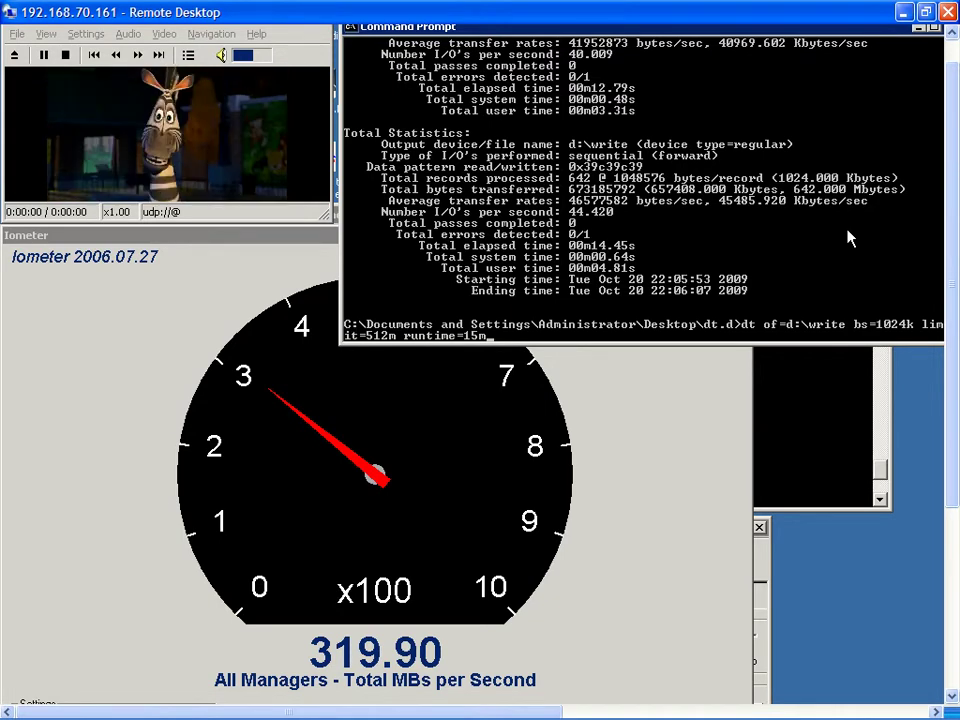
key(Return)
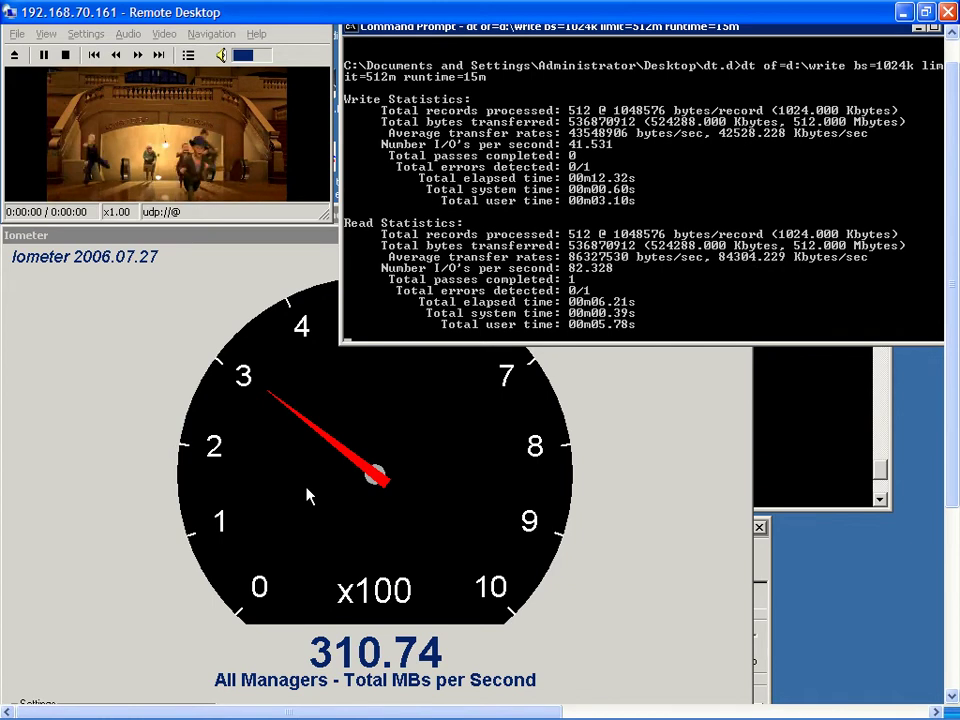
Step: In PuTTY, run 'show interface port 11 interface-counters' by editing the pasted command's port number
mouse_move(337, 713)
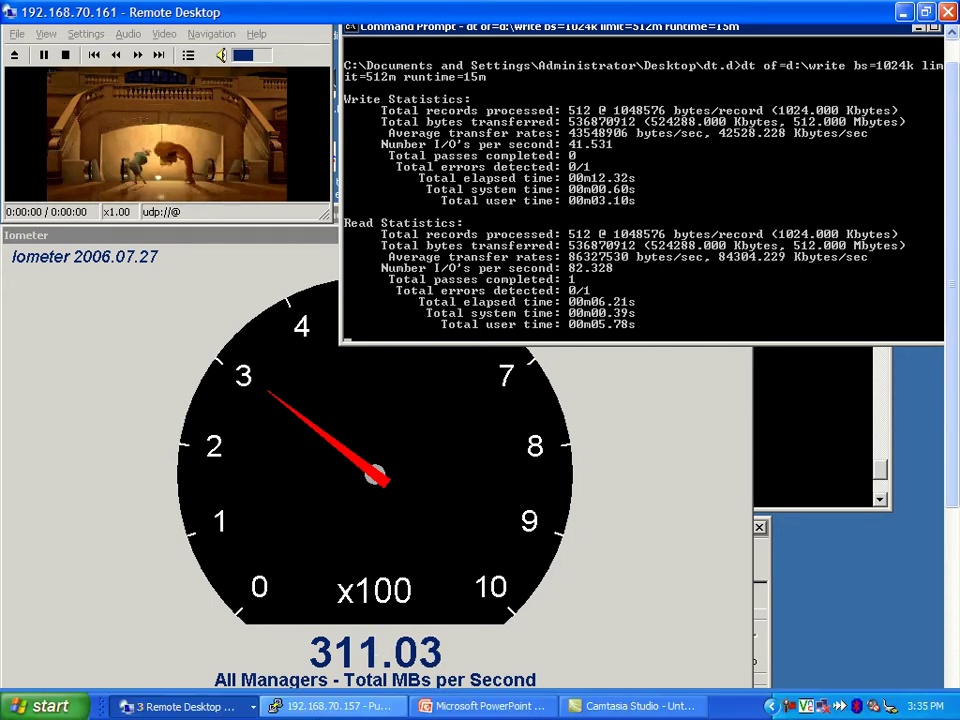
click(337, 708)
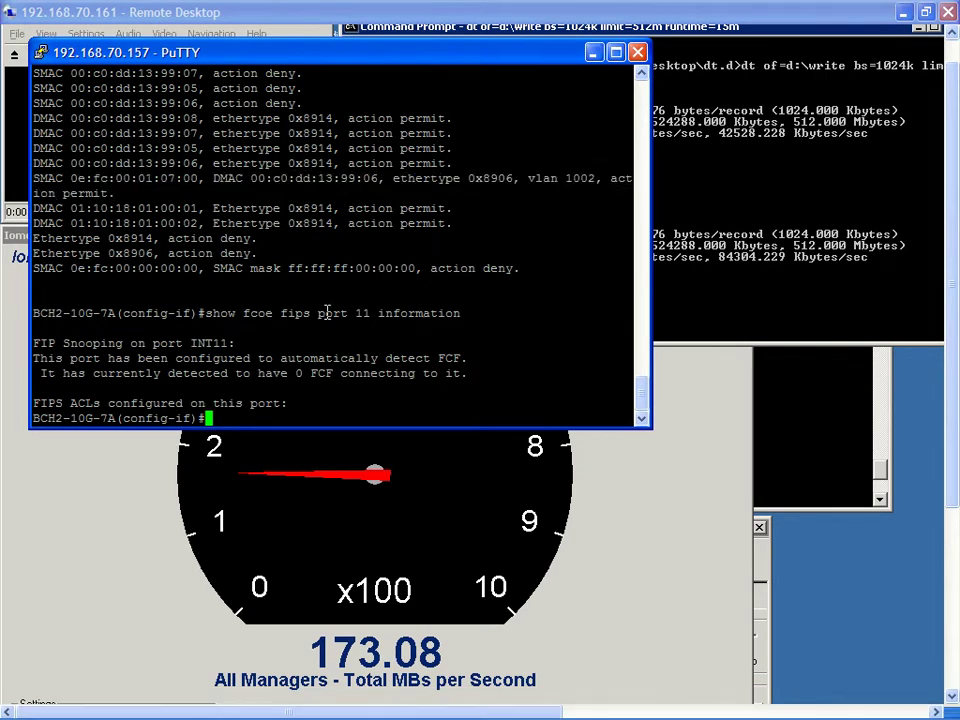
key(Return)
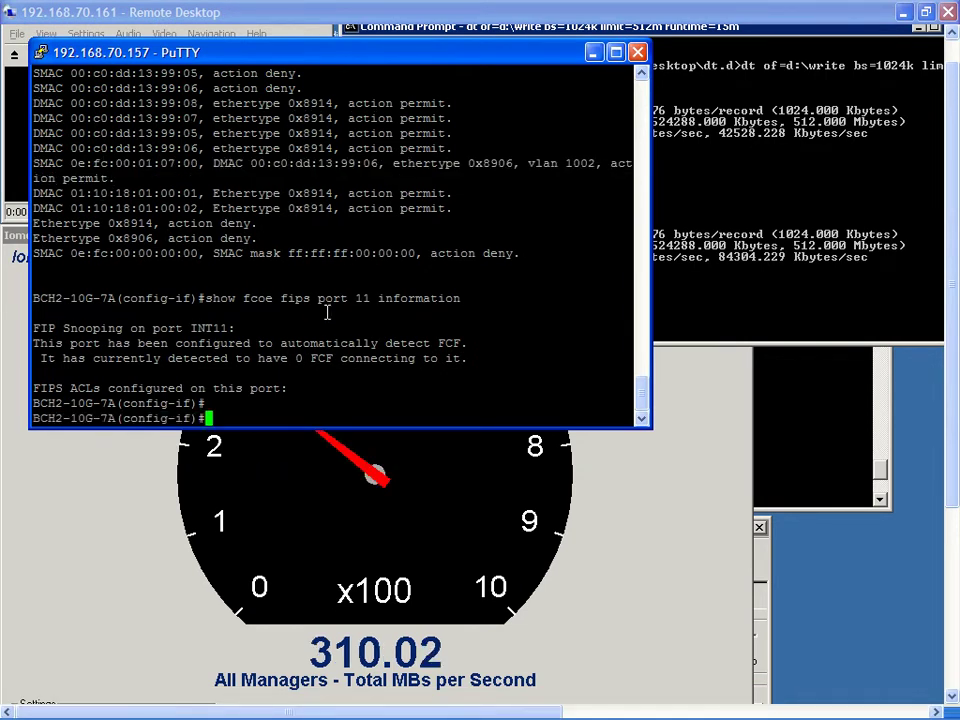
right_click(326, 312)
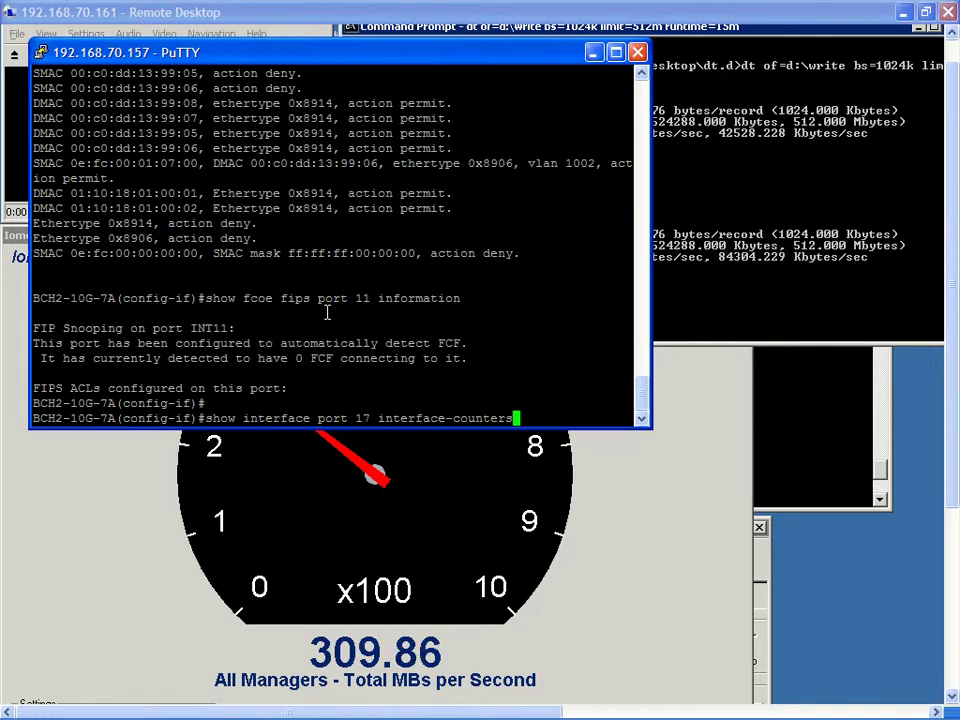
key(Left)
key(Left)
key(Left)
key(Left)
key(Left)
key(Left)
key(Left)
key(Left)
key(Left)
key(Left)
key(Left)
key(Left)
key(Left)
key(Left)
key(Left)
key(Left)
key(Left)
key(Left)
key(Left)
key(Left)
key(BackSpace)
text(1)
key(Right)
key(Right)
key(Right)
key(Right)
key(Right)
key(Right)
key(Right)
key(Right)
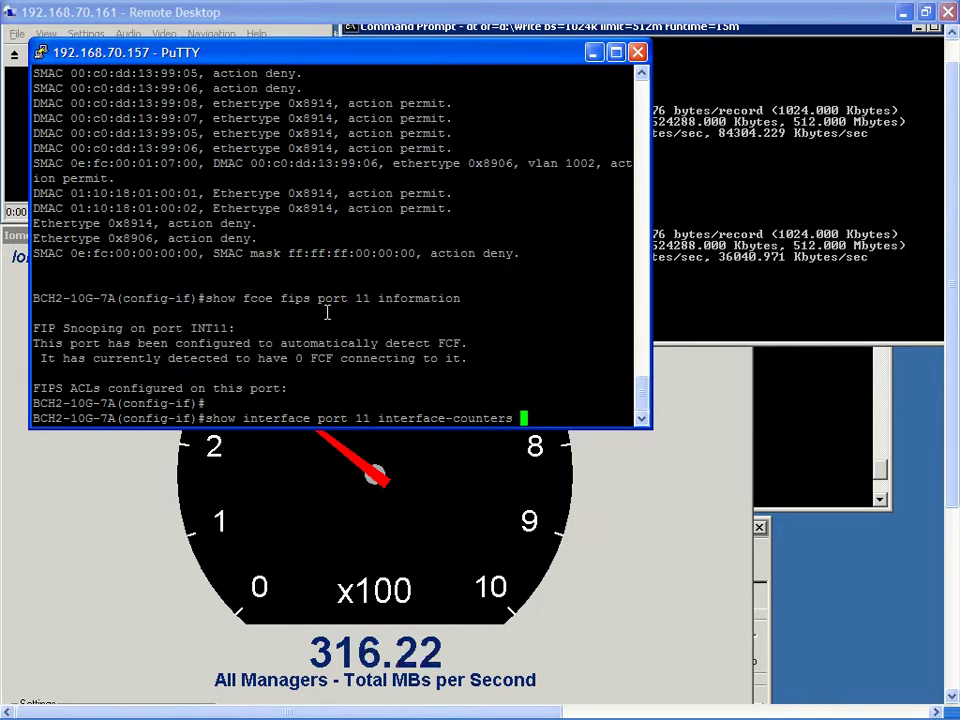
key(Return)
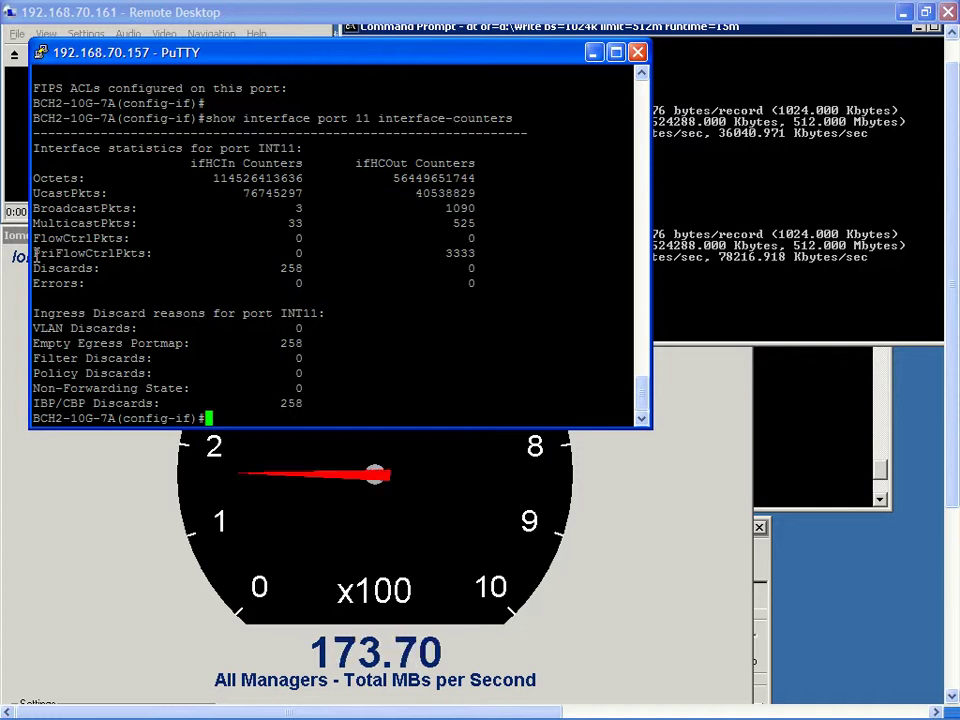
Step: Highlight port 11's PriFlowCtrlPkts row, then recall the counters command and change port 11 to 18
drag(36, 255, 482, 256)
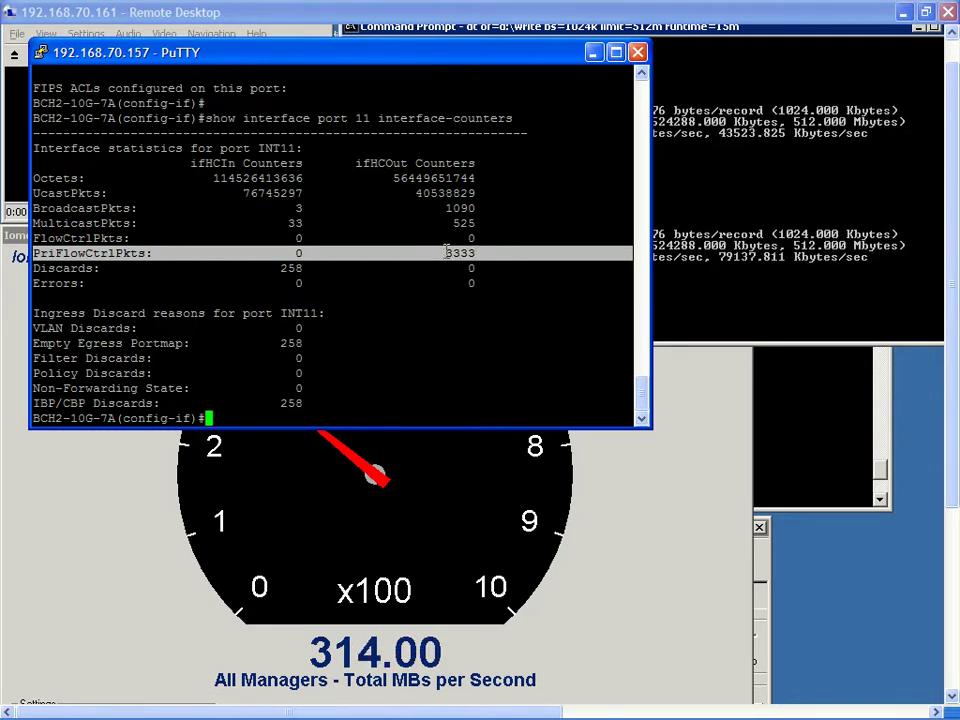
click(467, 328)
key(Up)
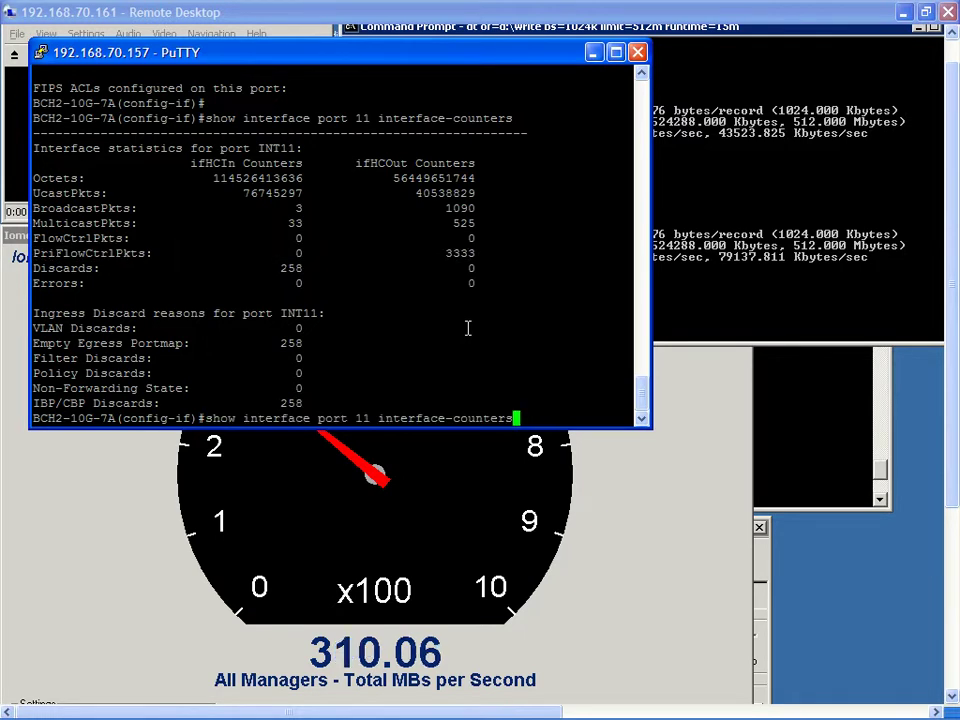
key(Left)
key(Left)
key(Left)
key(Left)
key(Left)
key(Left)
key(Left)
key(Left)
key(Left)
key(Left)
key(Left)
key(Left)
key(Left)
key(Left)
key(Left)
key(Left)
key(Left)
key(Left)
key(Left)
key(Left)
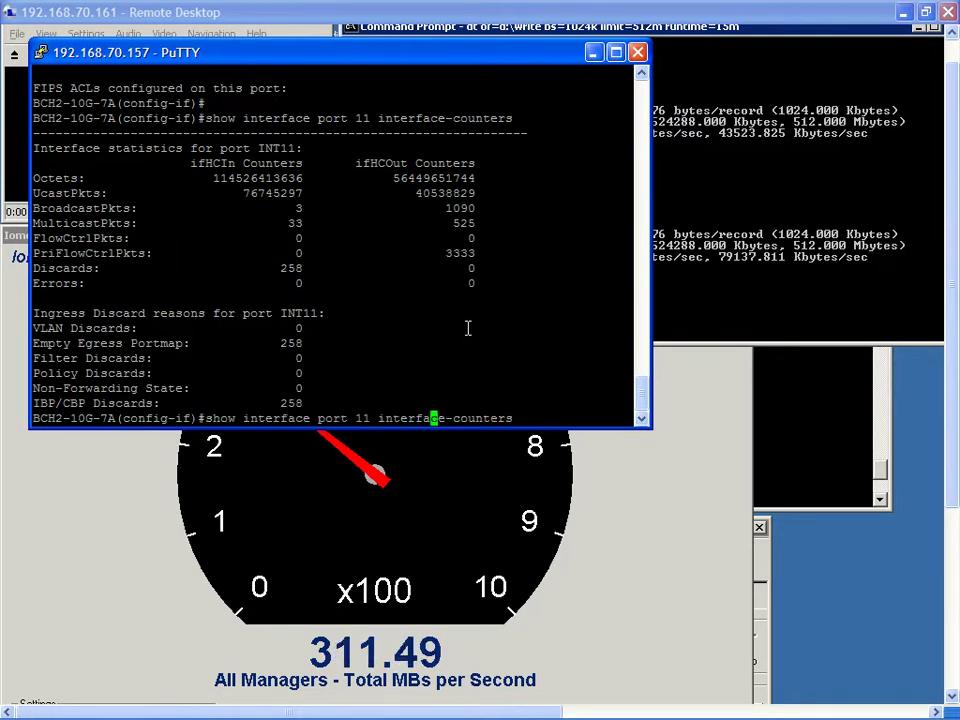
key(Right)
key(Right)
key(Right)
key(Right)
key(Right)
key(Right)
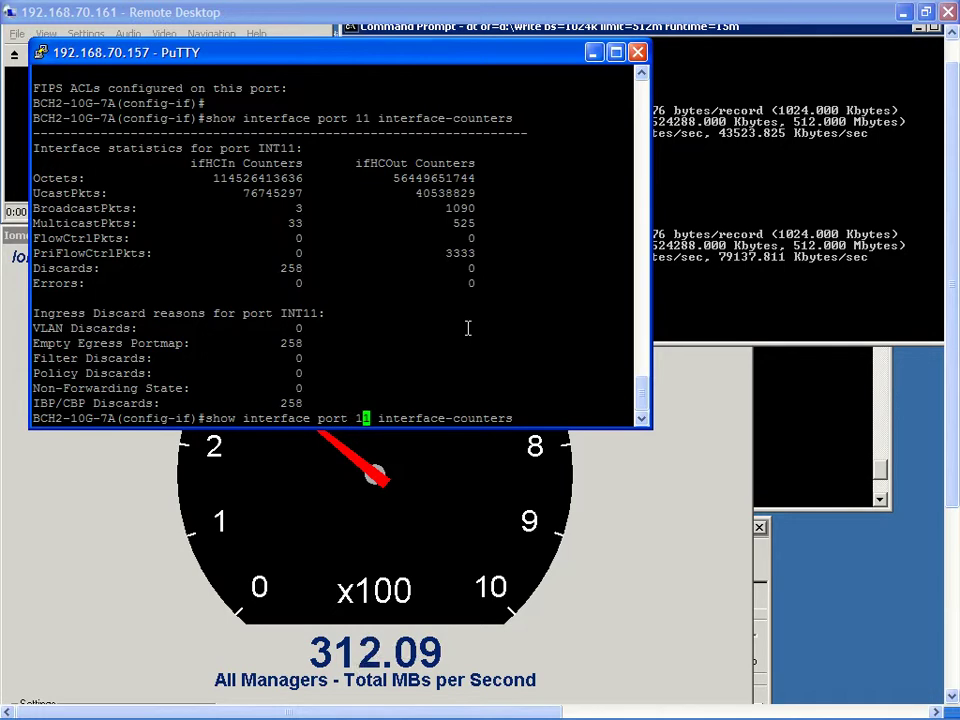
key(BackSpace)
text(8)
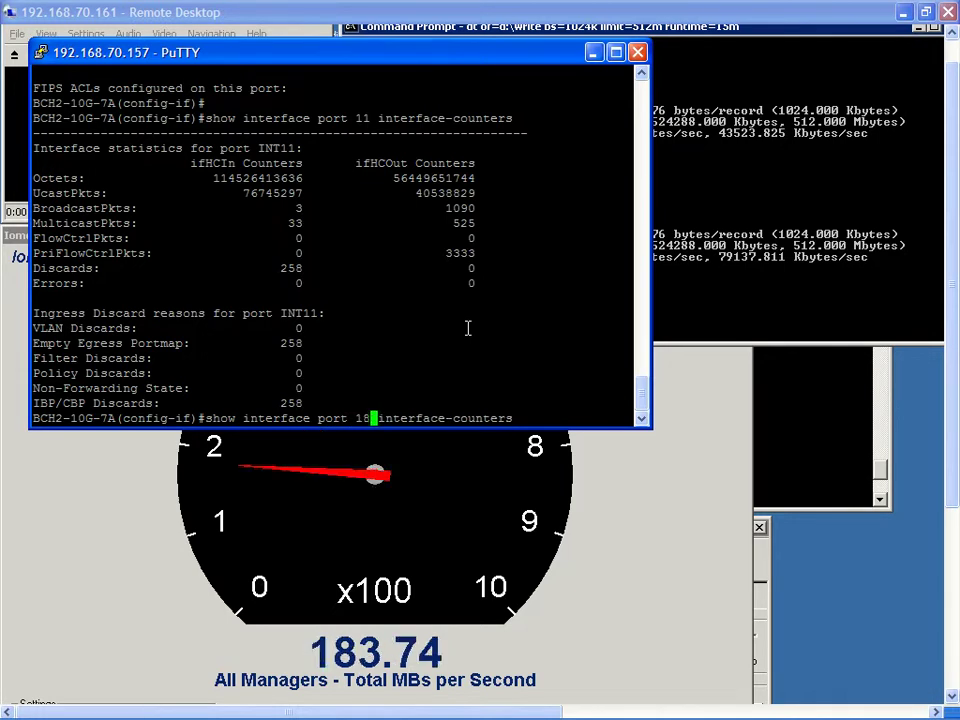
Step: Run the port 18 counters query and highlight its 72180 received PriFlowCtrlPkts value
key(Return)
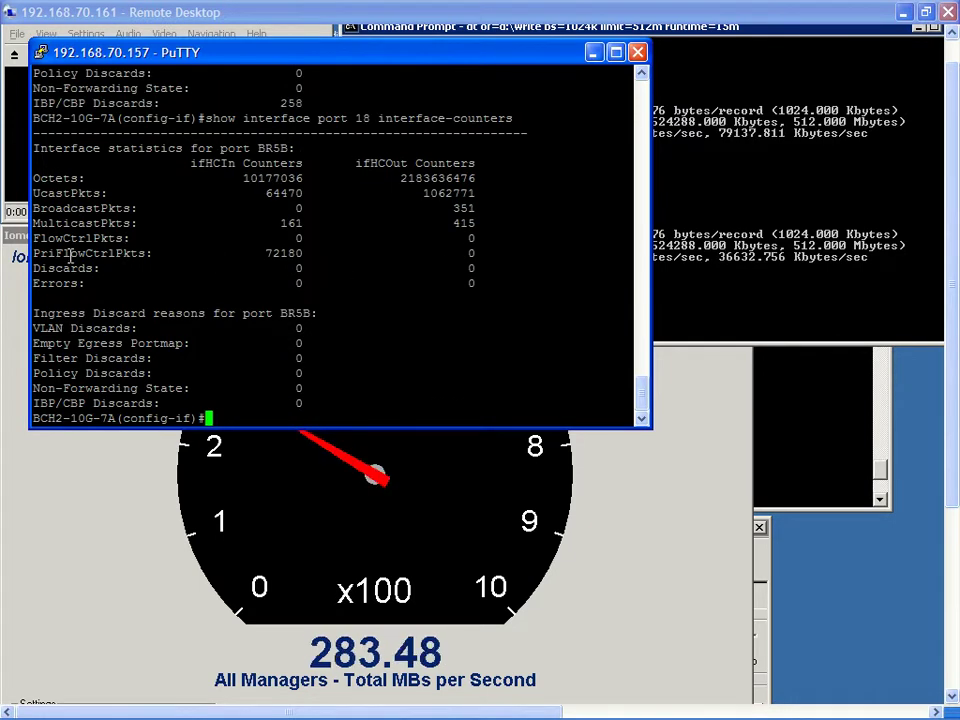
drag(56, 253, 299, 253)
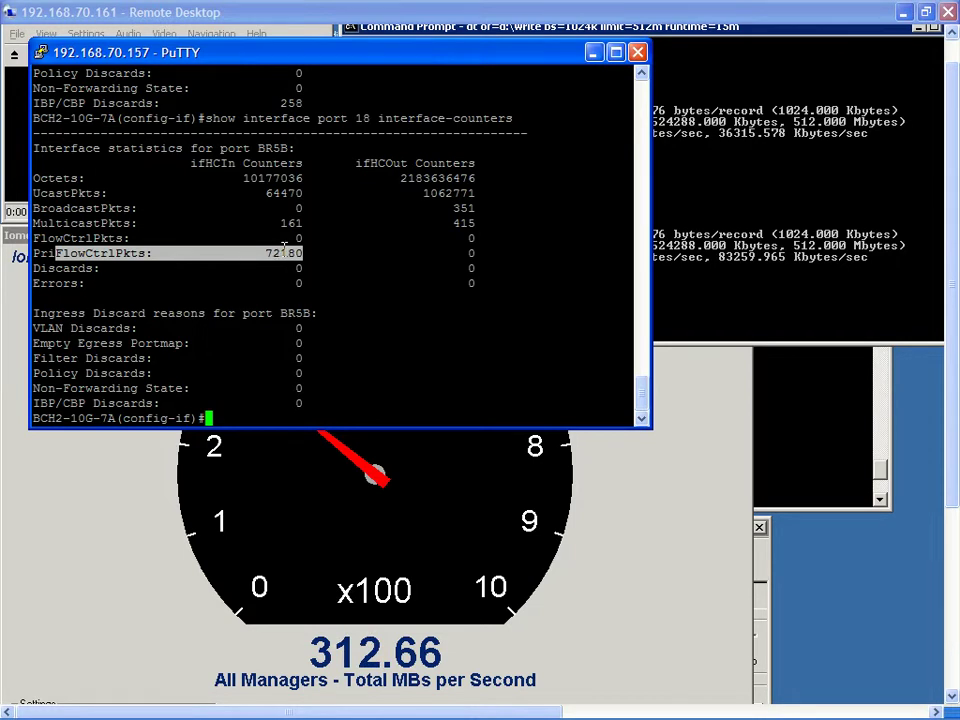
click(296, 253)
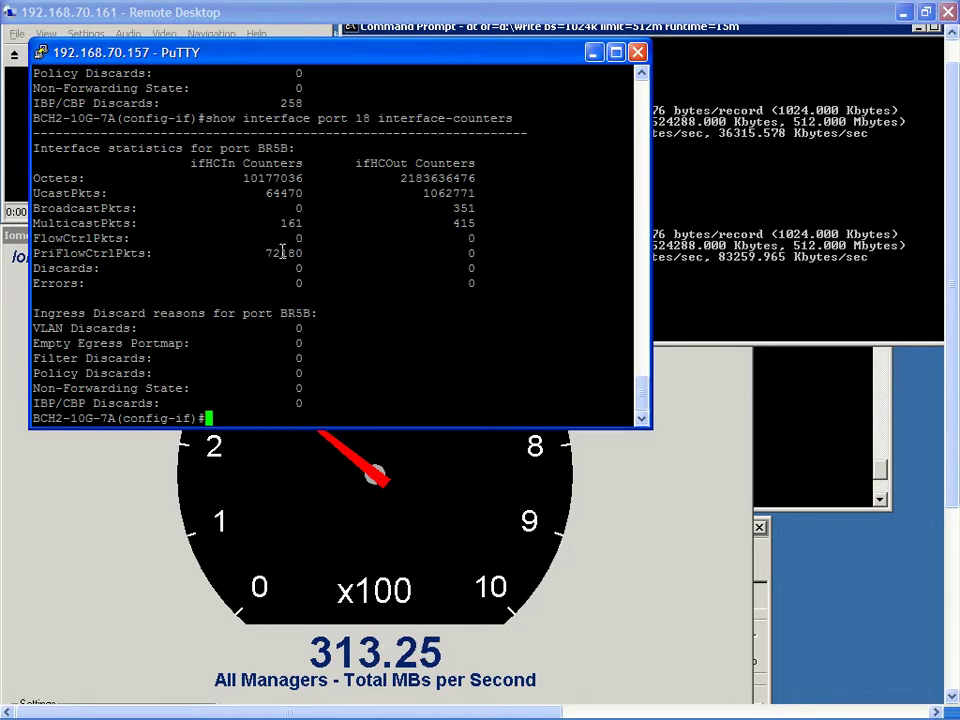
drag(265, 253, 298, 250)
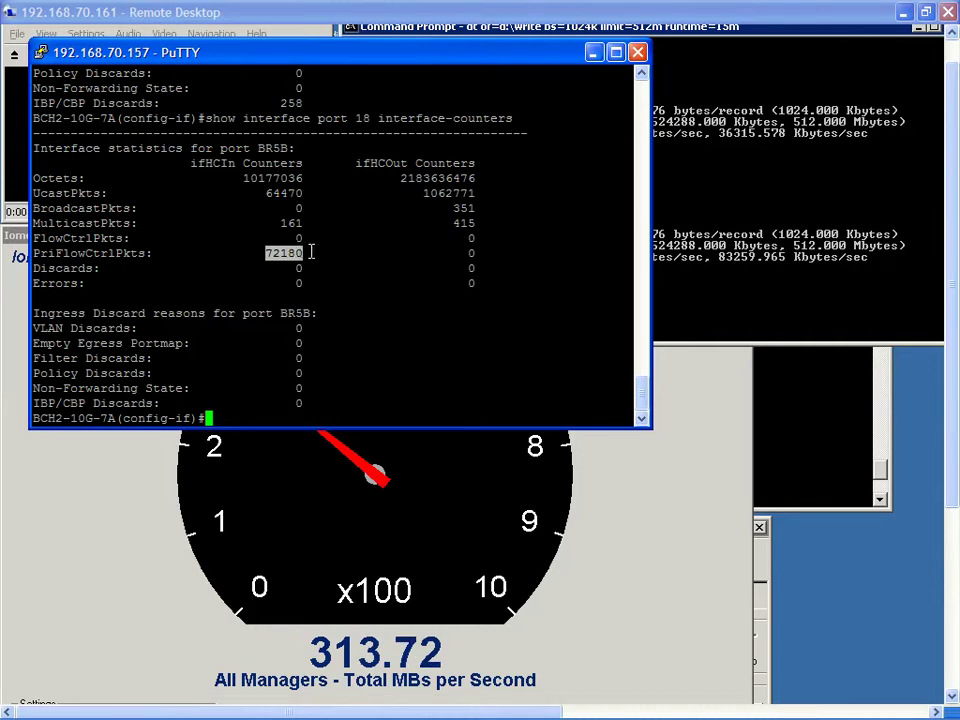
click(310, 255)
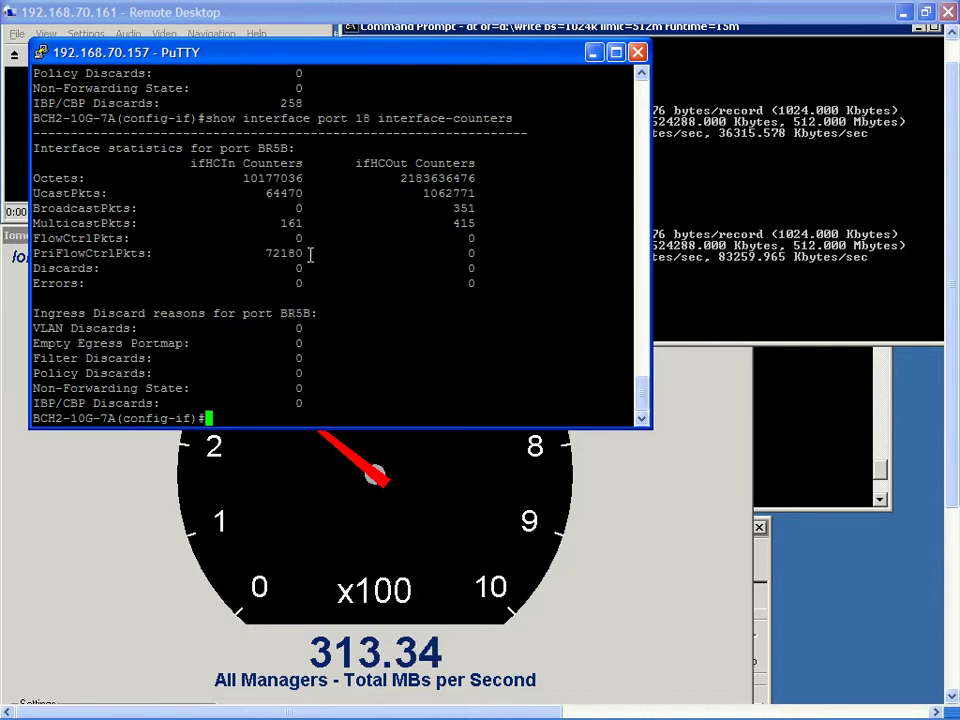
Step: Recall the counters command and edit the port from 18 back to 11
key(Up)
key(Left)
key(Left)
key(Left)
key(Left)
key(Left)
key(Left)
key(Left)
key(Left)
key(Left)
key(Left)
key(Left)
key(Left)
key(Left)
key(Left)
key(Left)
key(Left)
key(Left)
key(Left)
key(Left)
key(BackSpace)
text(1)
key(End)
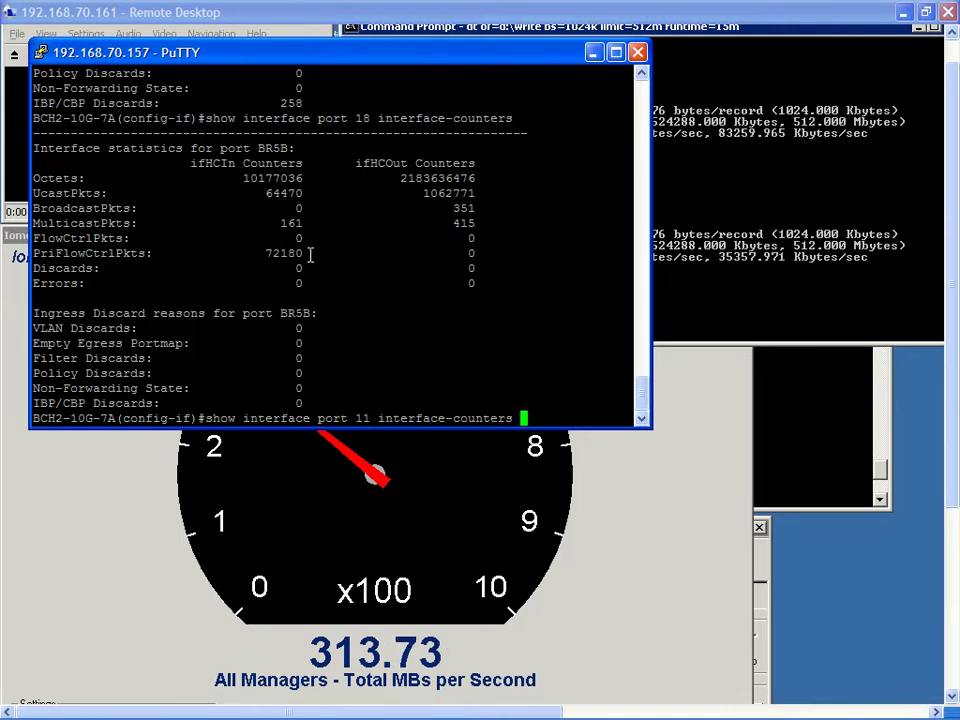
Step: Run port 11's counters, highlight 6773 PFC packets sent and 586 discards, then return to Remote Desktop
key(Return)
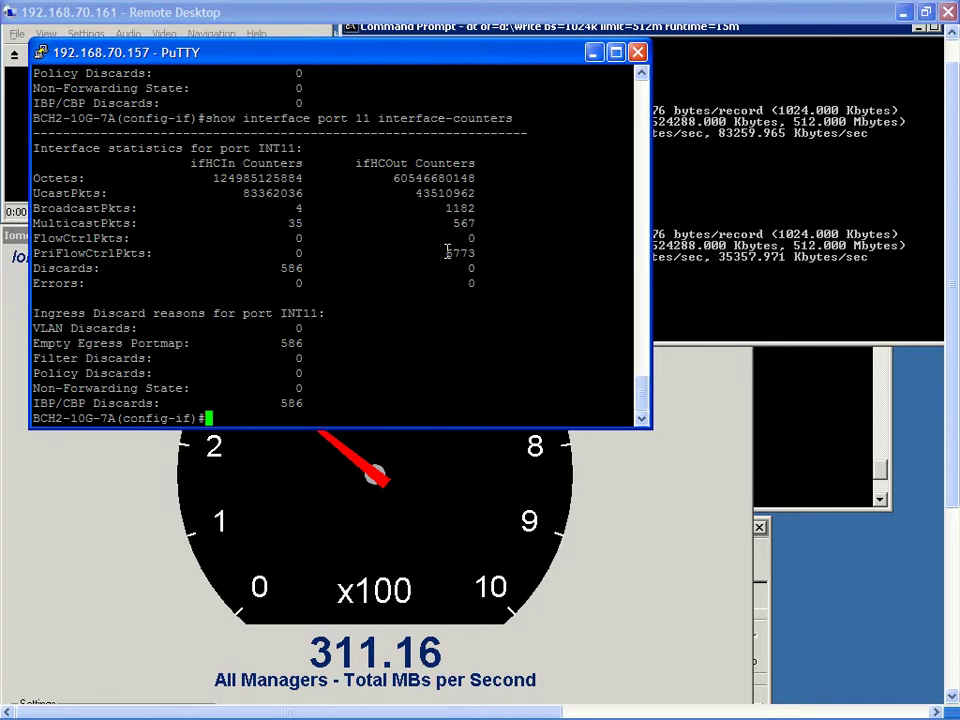
drag(450, 253, 474, 253)
click(479, 256)
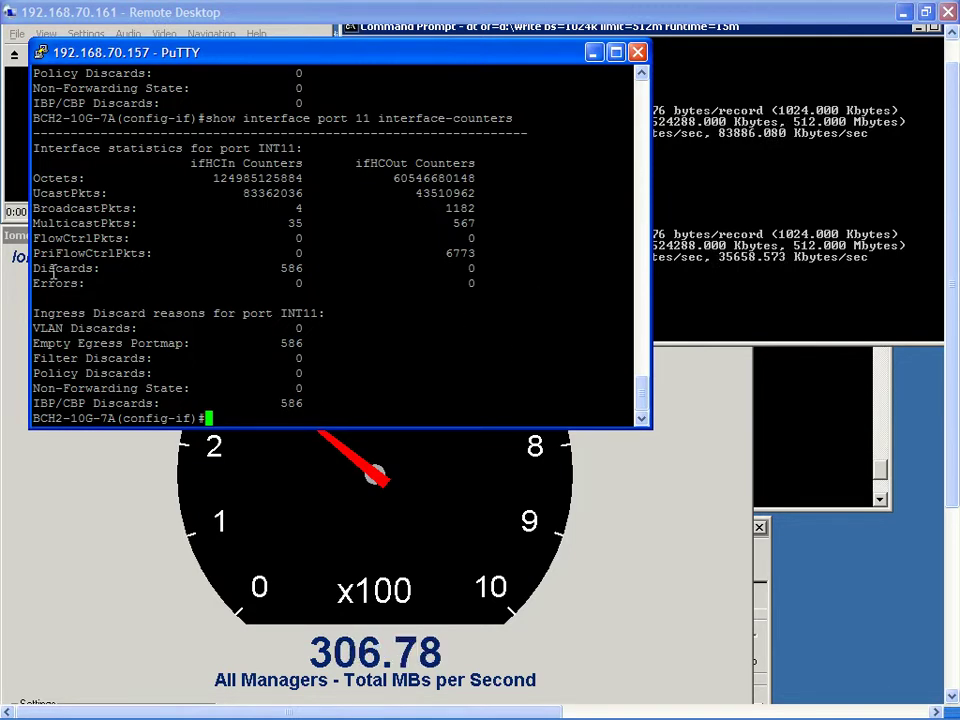
drag(43, 266, 298, 270)
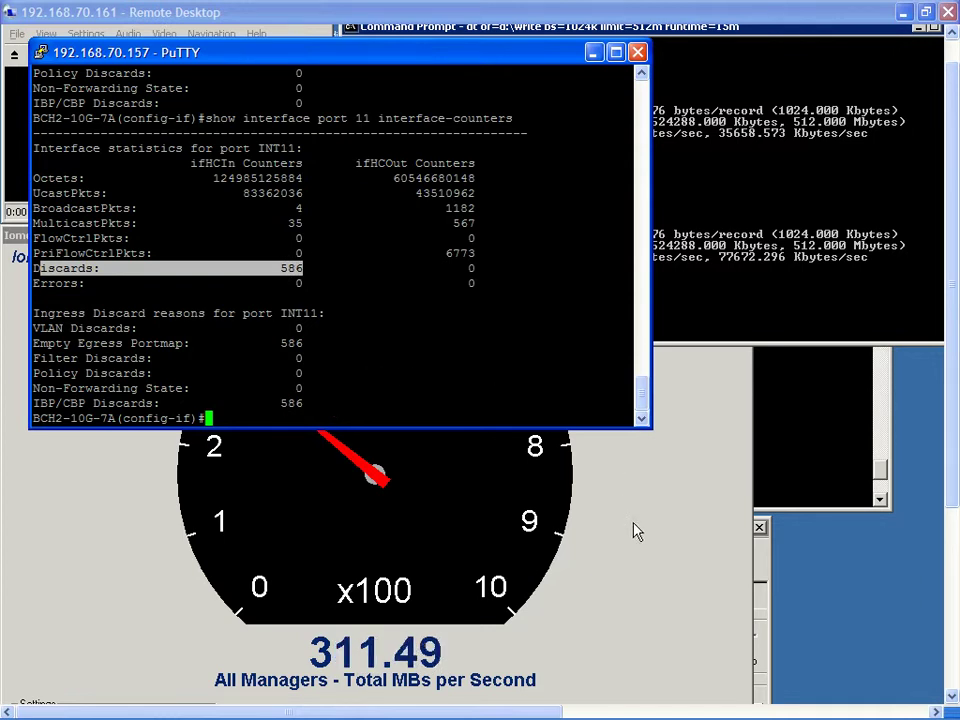
click(705, 303)
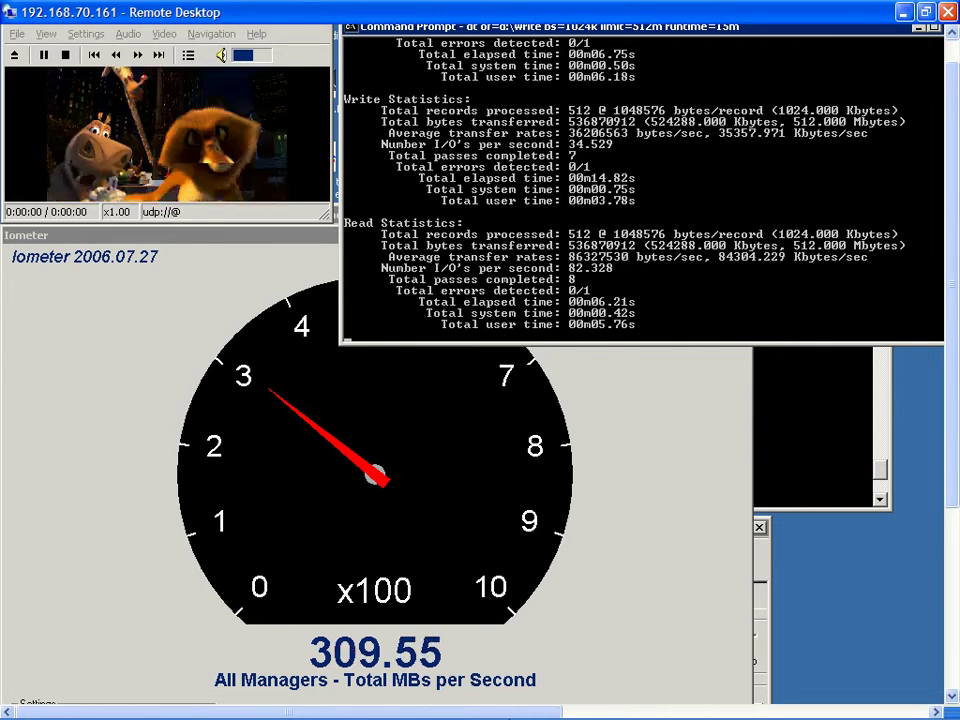
Step: Start the PowerPoint slide show and advance toward the FCoE: Congestion Management slide
click(500, 707)
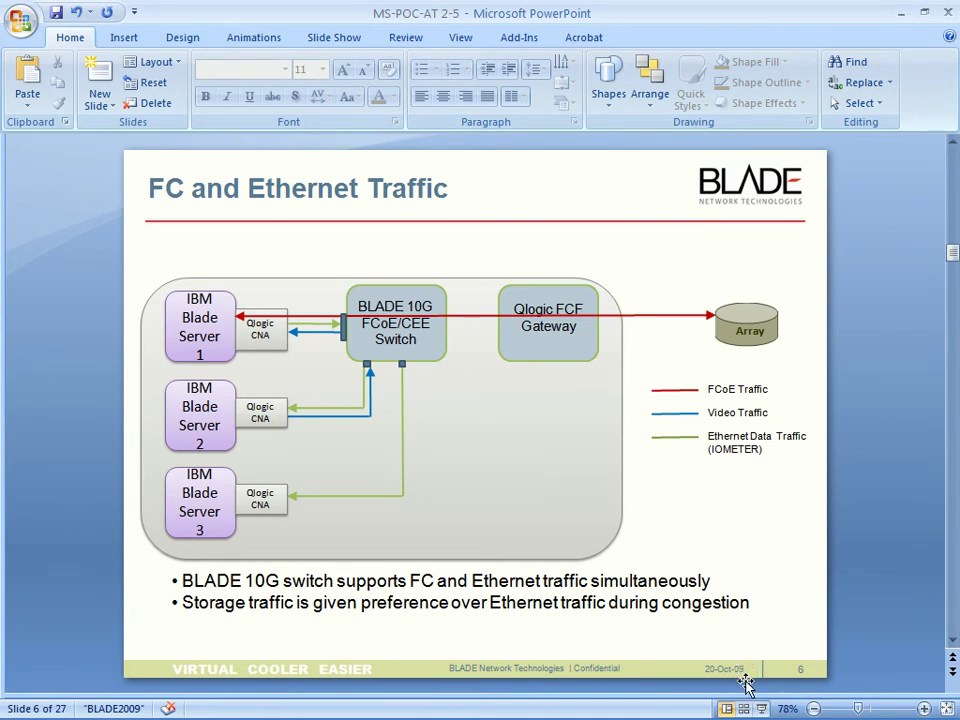
click(761, 708)
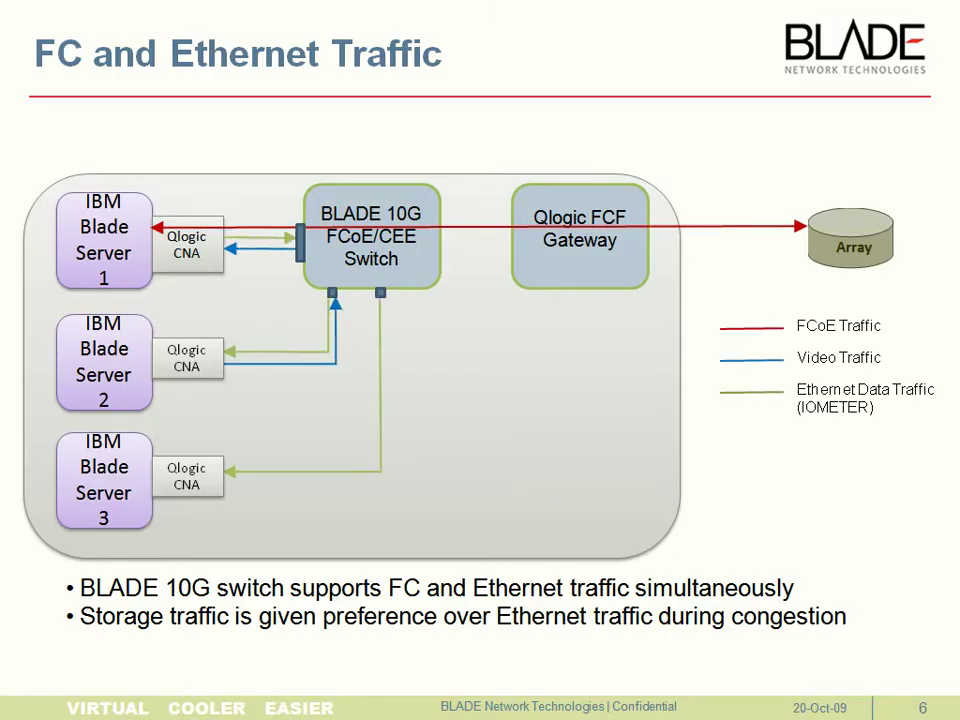
key(Right)
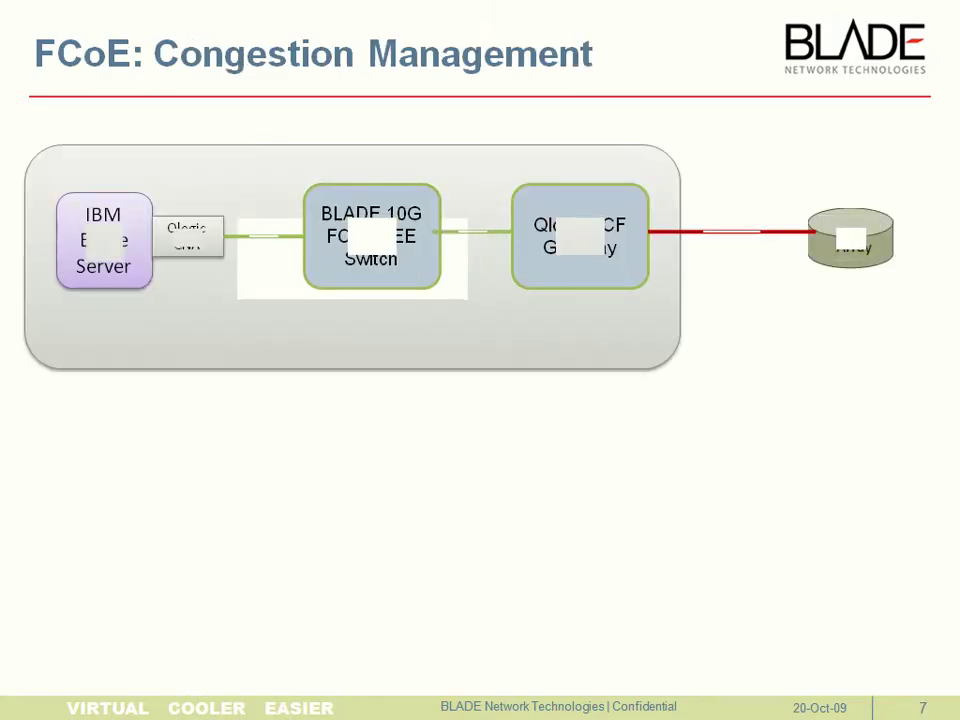